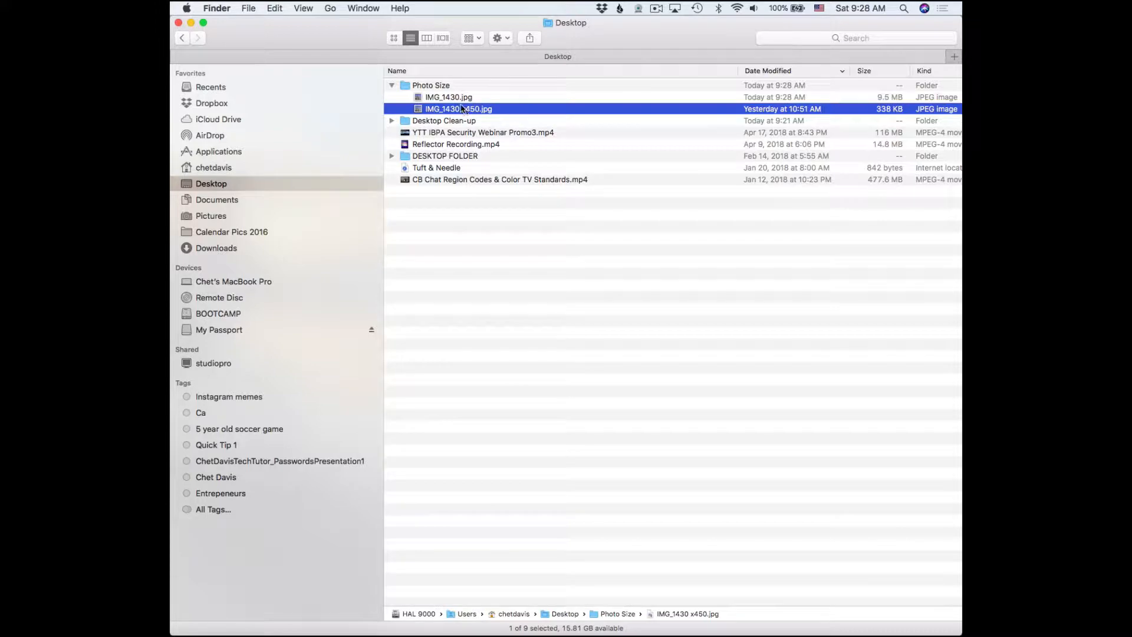
# Open the original IMG_1430.jpg for viewing, then close its window.
pyautogui.click(454, 97)
pyautogui.doubleClick(455, 98)
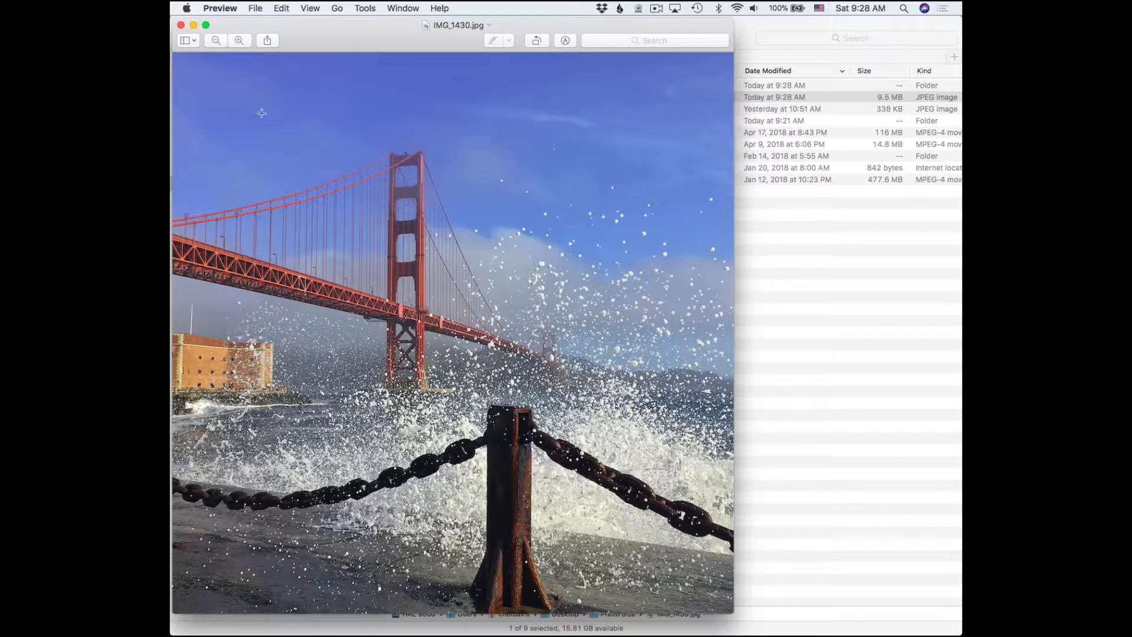
pyautogui.click(181, 24)
# Duplicate IMG_1430.jpg with File > Duplicate to create IMG_1430 copy.jpg.
pyautogui.click(458, 98)
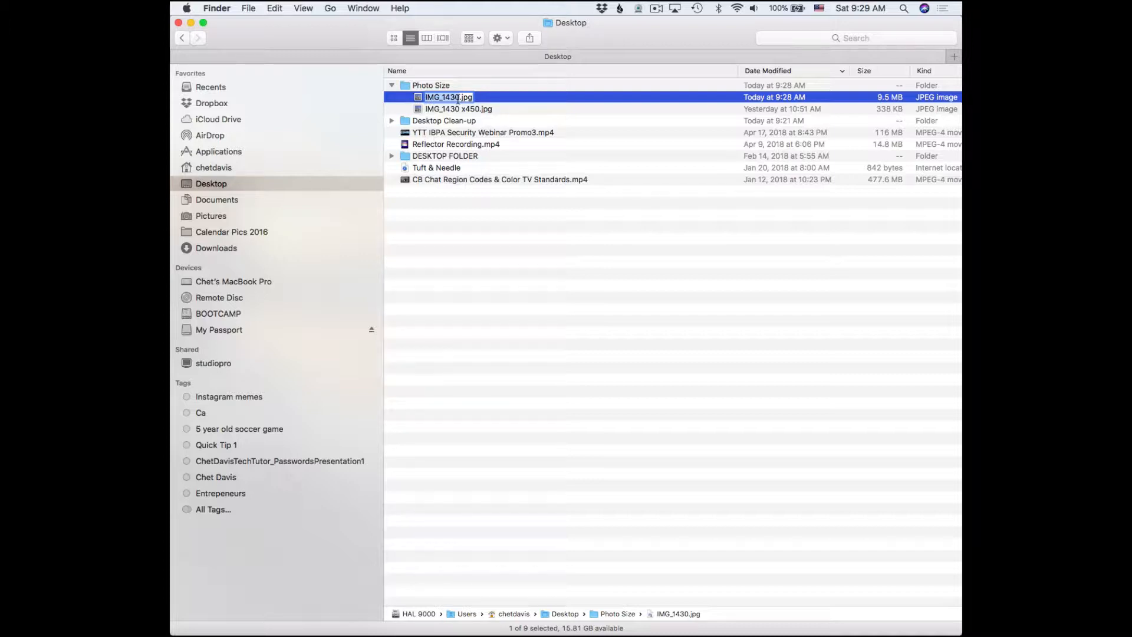
pyautogui.click(484, 108)
pyautogui.click(476, 96)
pyautogui.click(249, 9)
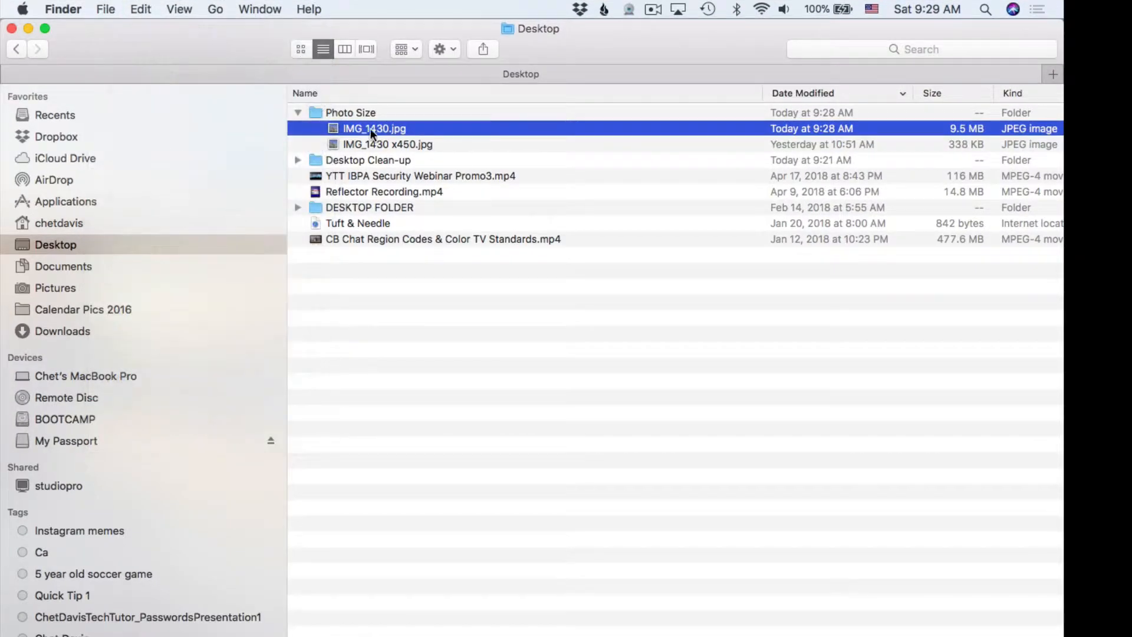
pyautogui.click(105, 7)
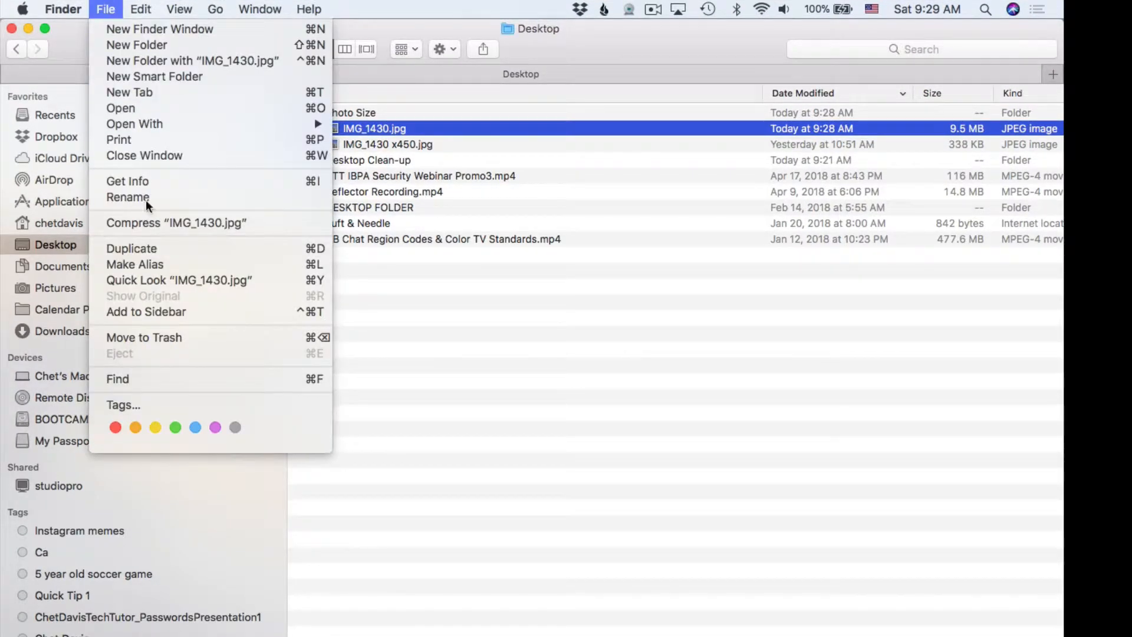
pyautogui.click(155, 250)
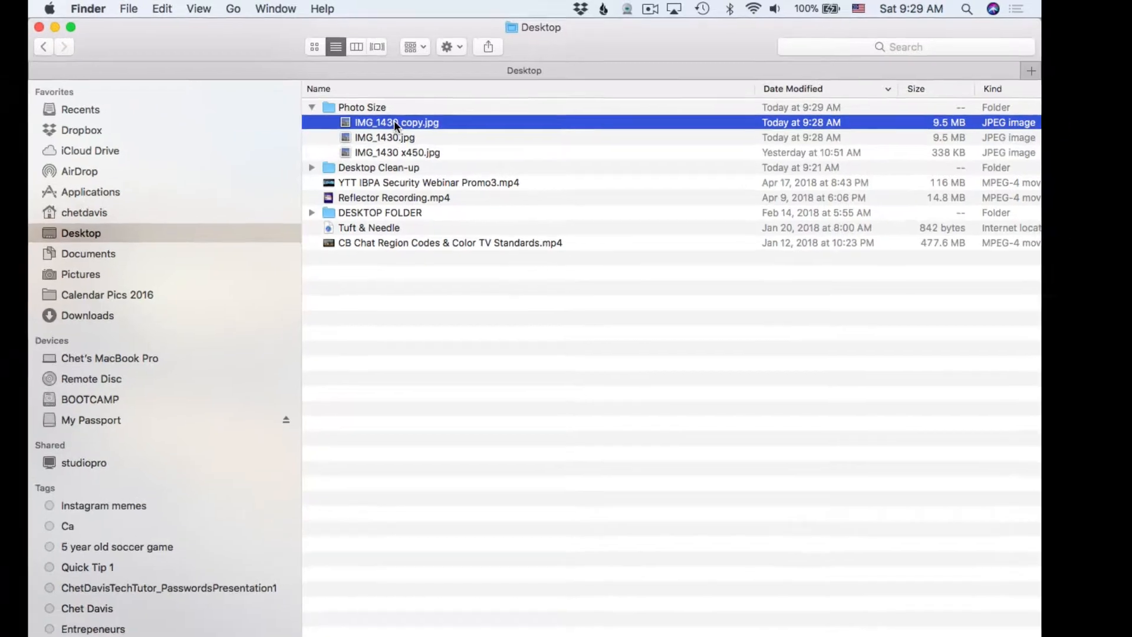
pyautogui.press('super')
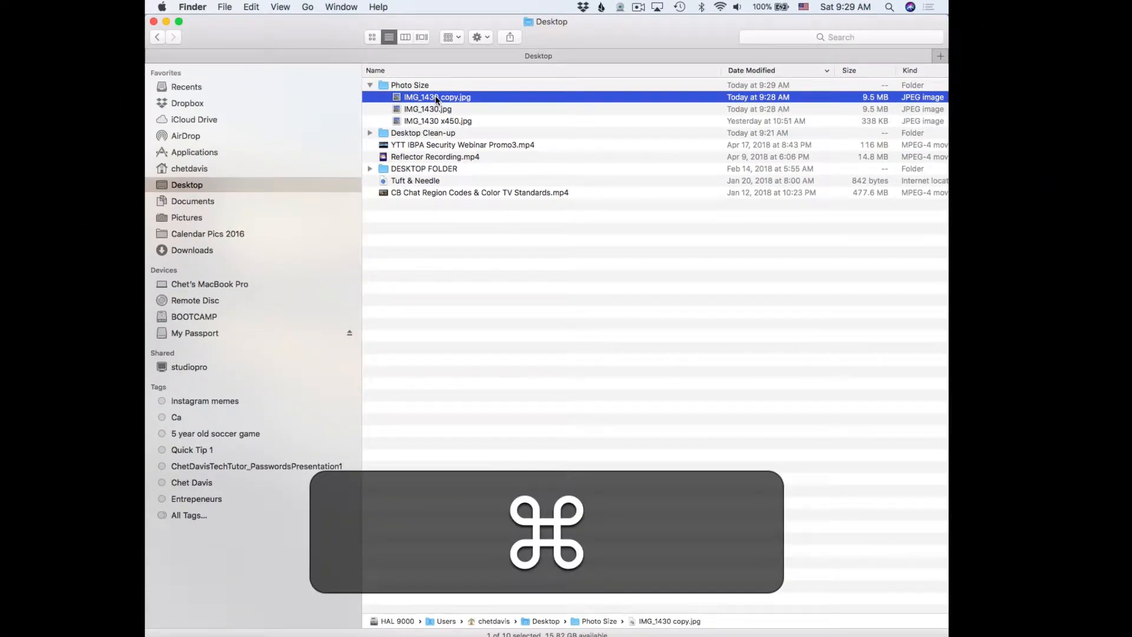
pyautogui.press('super+i')
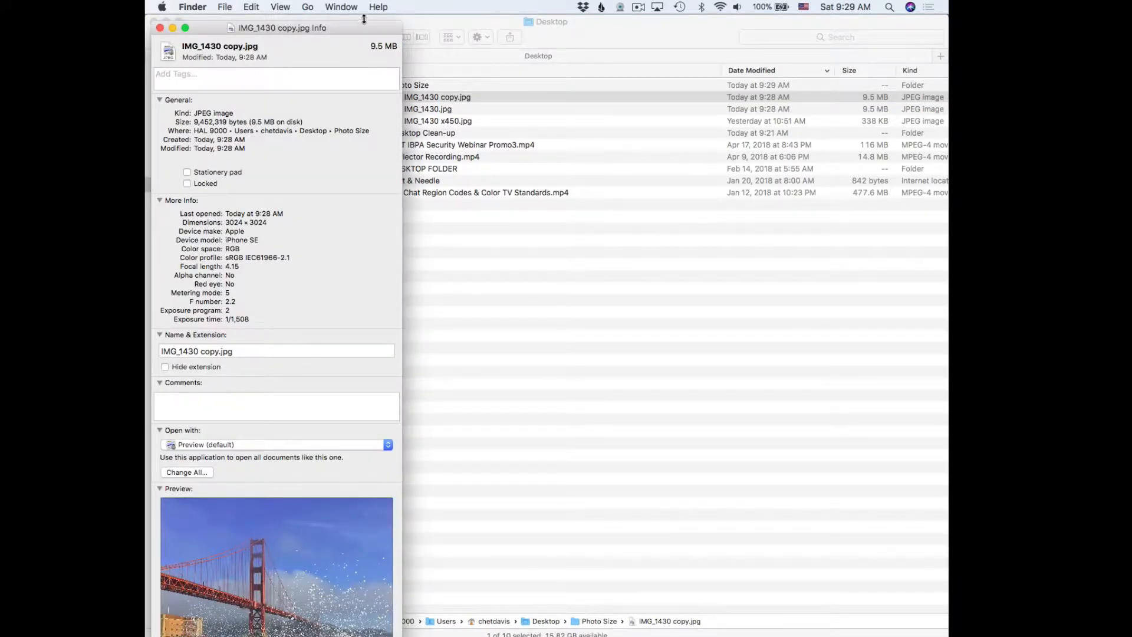
pyautogui.moveTo(341, 24); pyautogui.dragTo(372, 23)
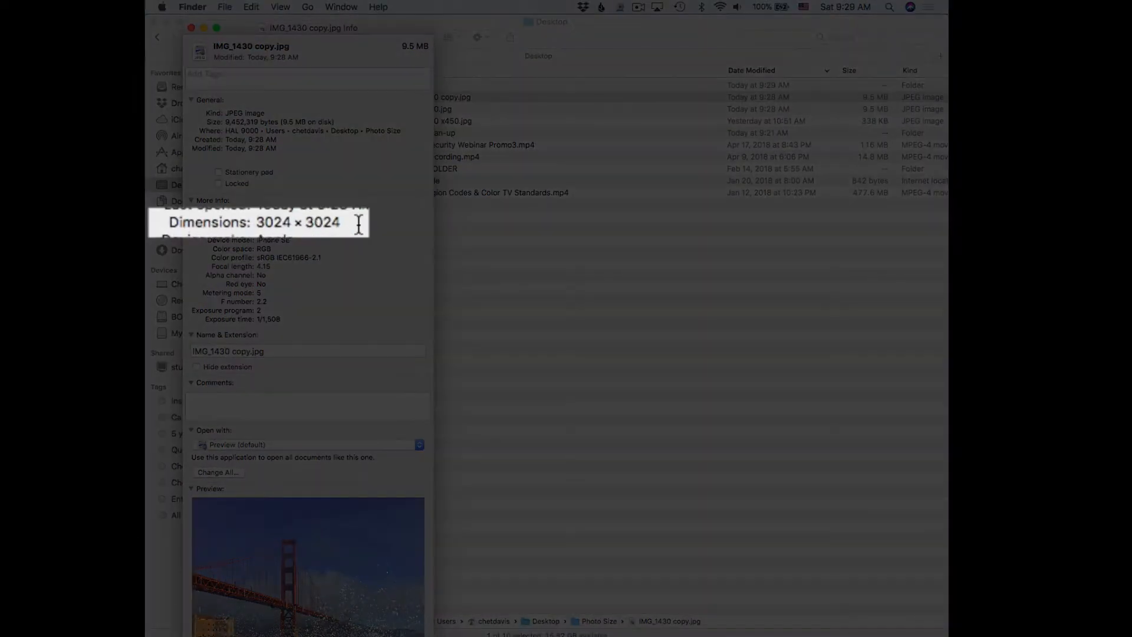
pyautogui.moveTo(359, 224); pyautogui.dragTo(151, 224)
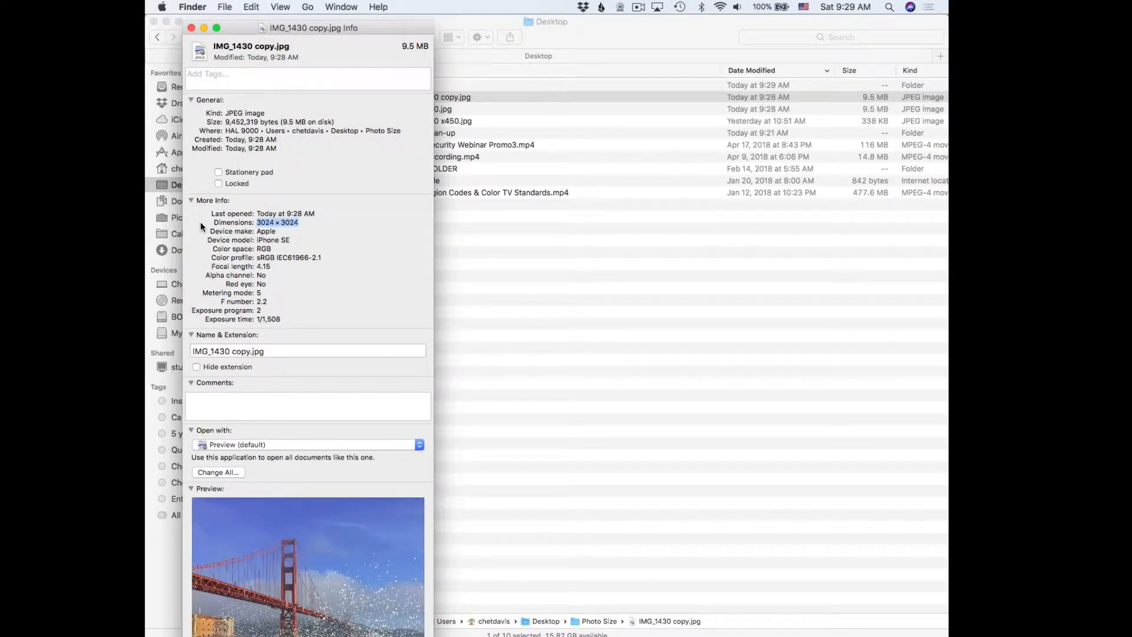
pyautogui.click(191, 28)
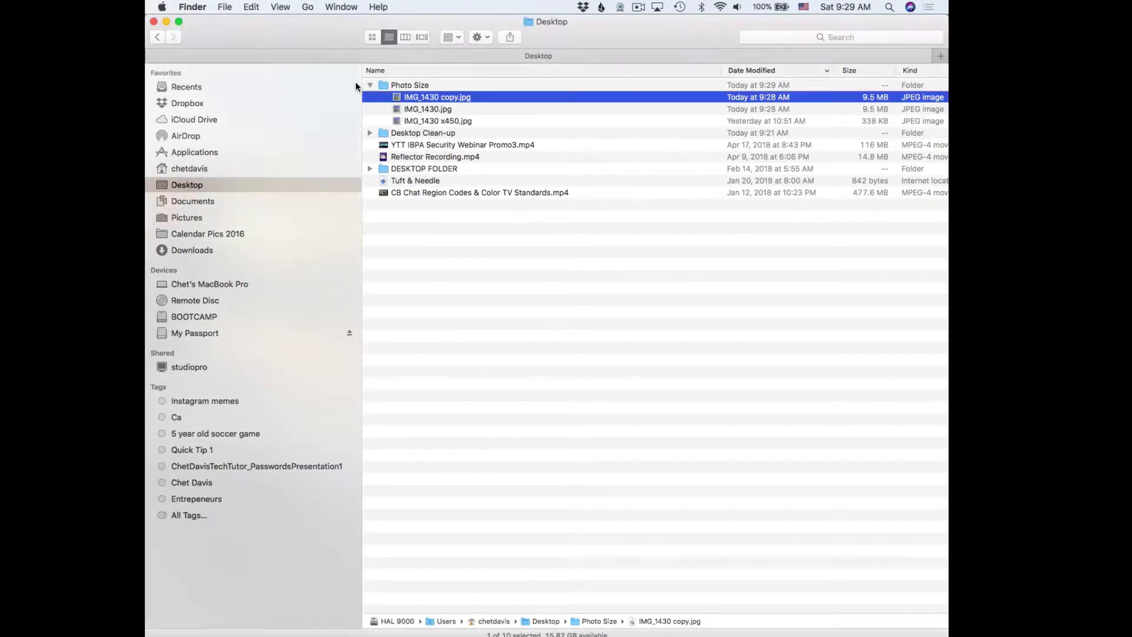
pyautogui.doubleClick(427, 96)
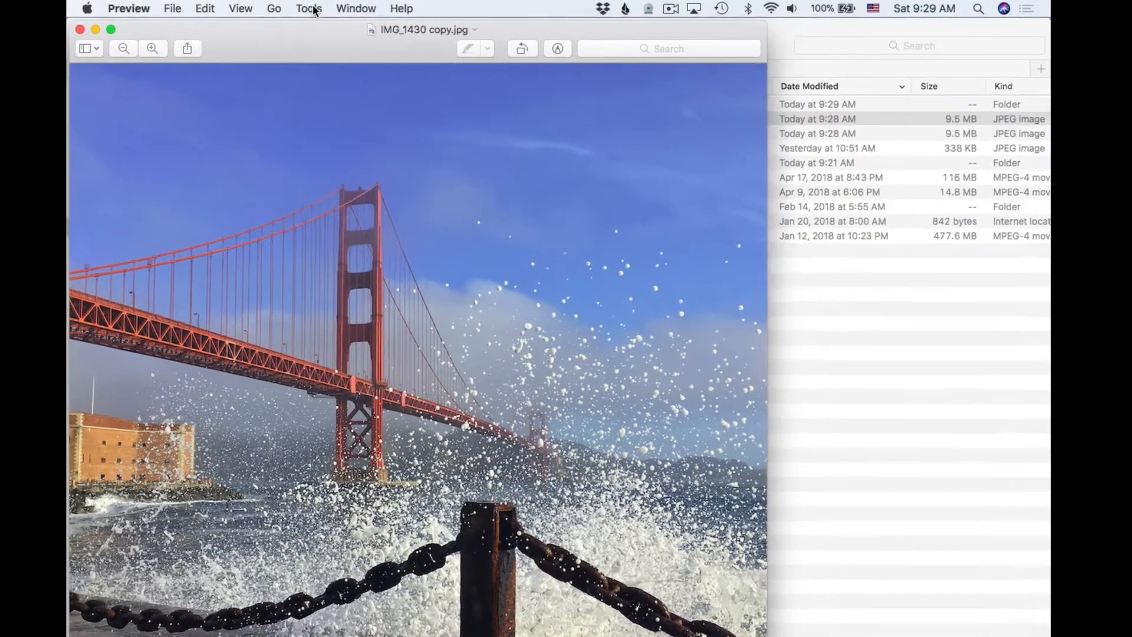
# With Tools > Adjust Size, set the copy to 200 pixels wide at 300 pixels/inch, in pixel units.
pyautogui.click(311, 8)
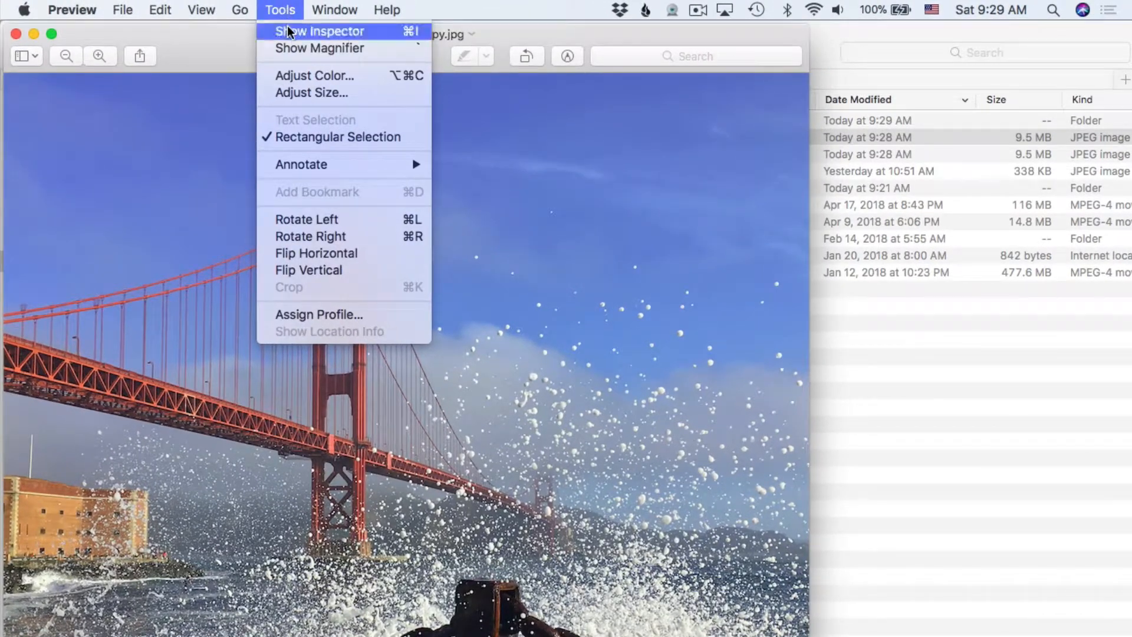
pyautogui.click(295, 93)
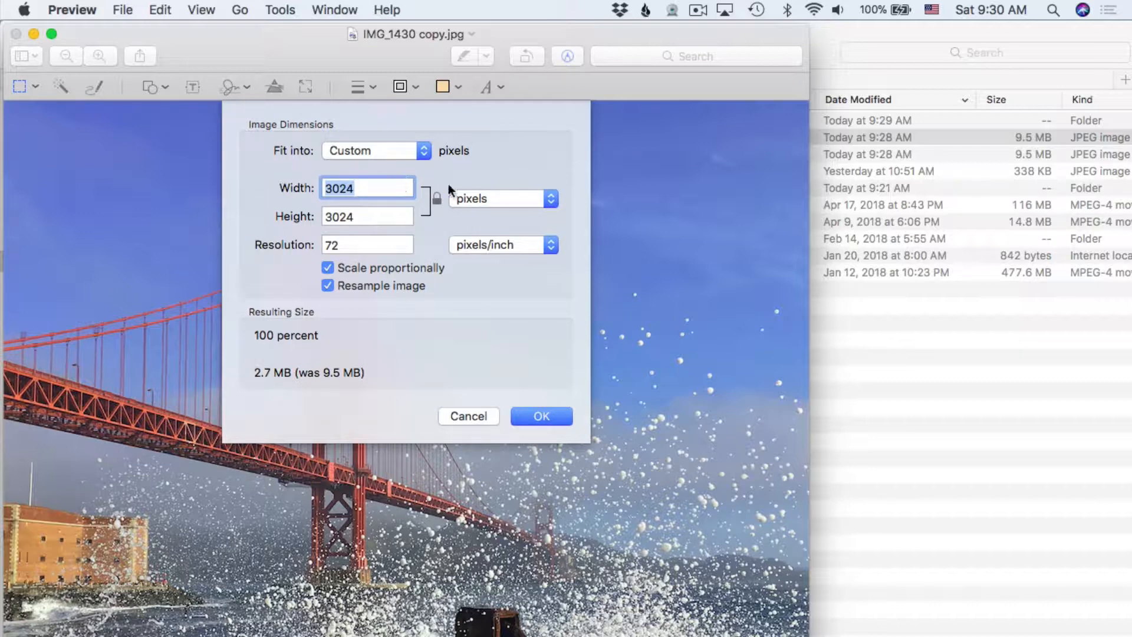
pyautogui.click(495, 198)
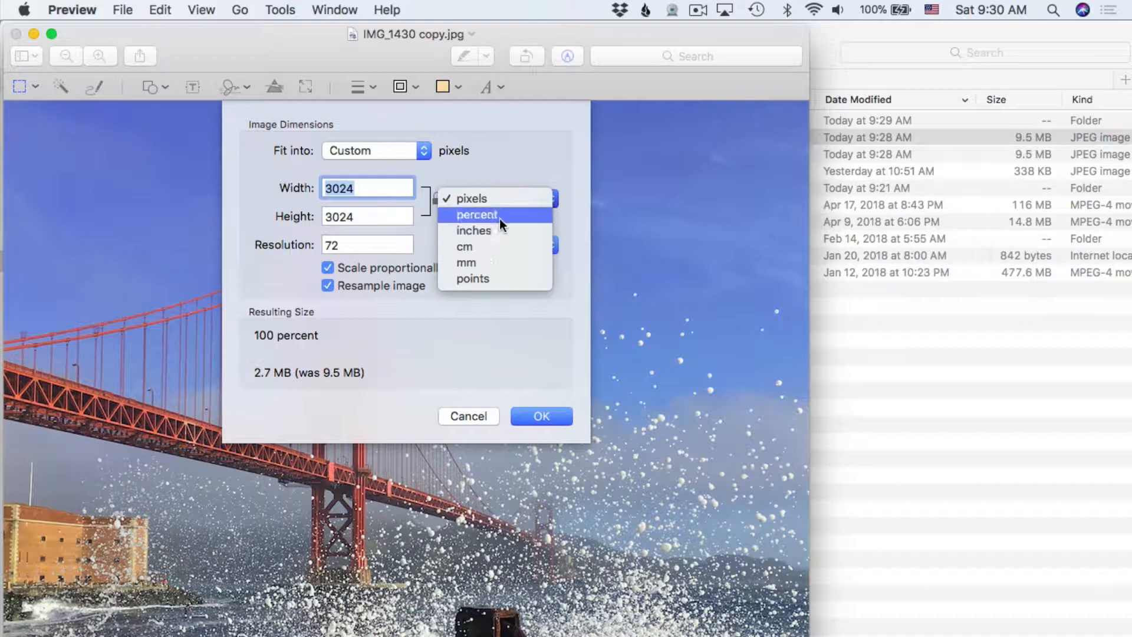
pyautogui.click(526, 149)
pyautogui.click(531, 194)
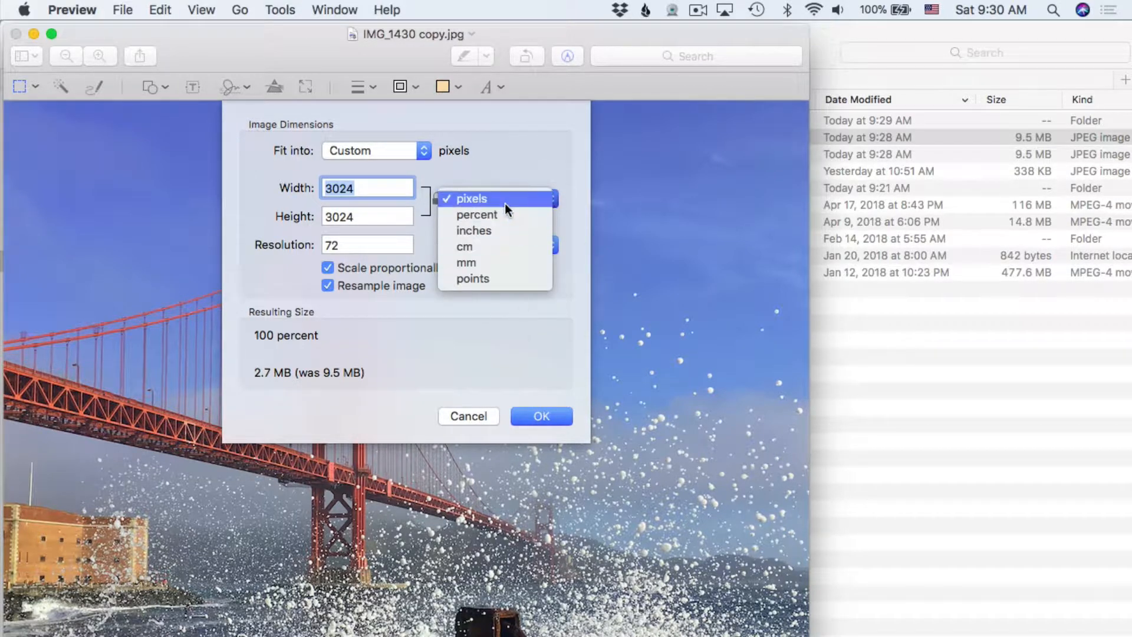
pyautogui.click(484, 198)
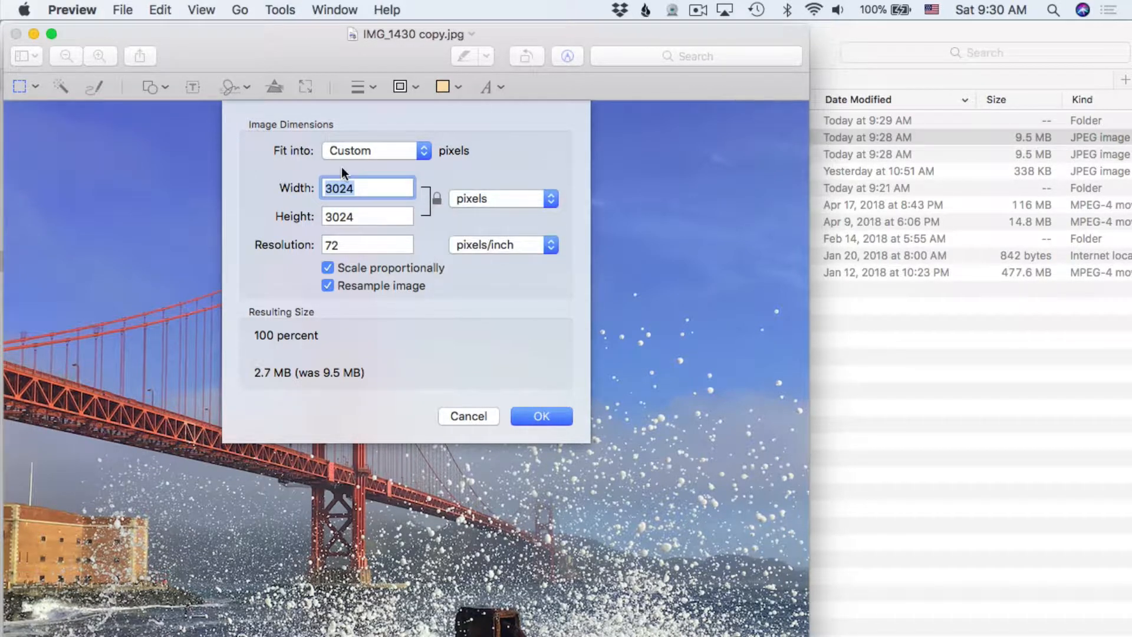
pyautogui.write('200')
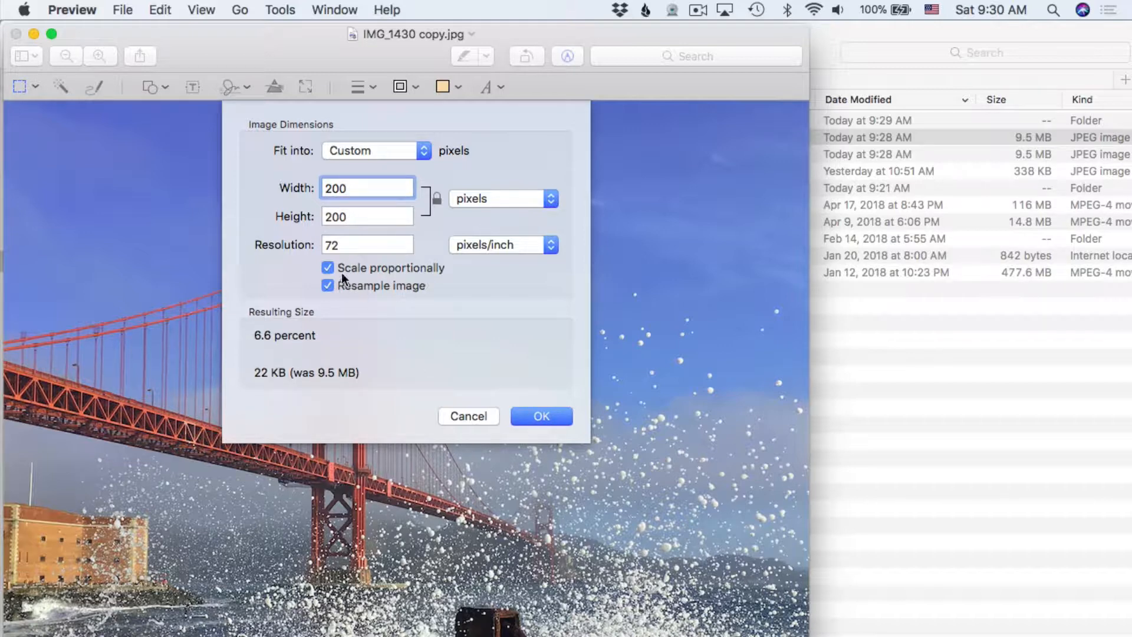
pyautogui.click(368, 238)
pyautogui.press('BackSpace')
pyautogui.press('BackSpace')
pyautogui.write('300')
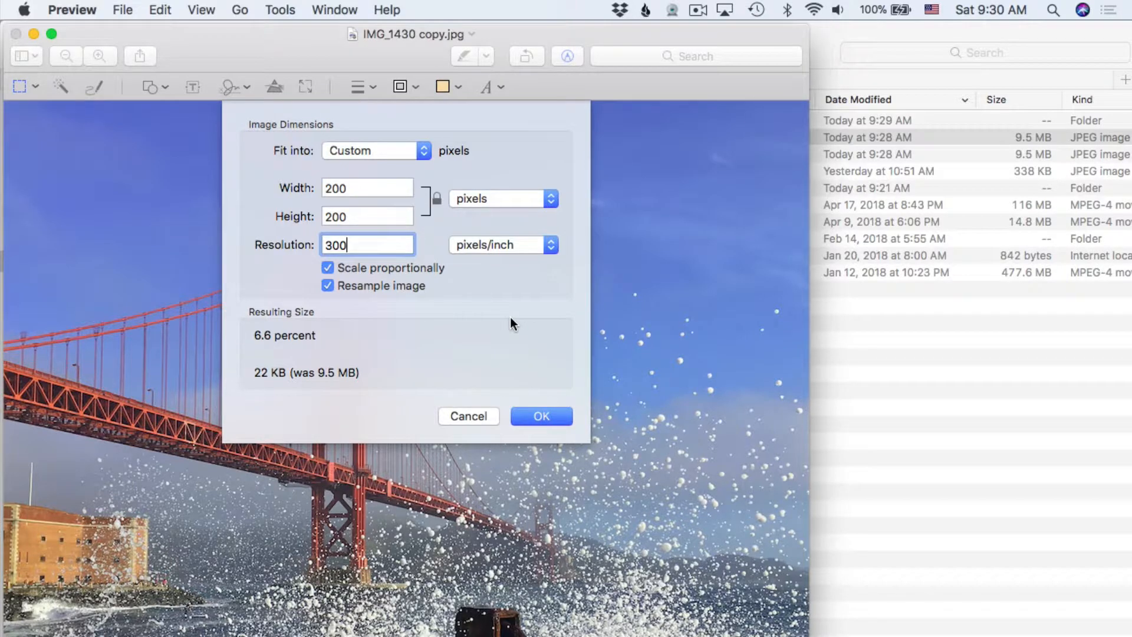
pyautogui.click(539, 417)
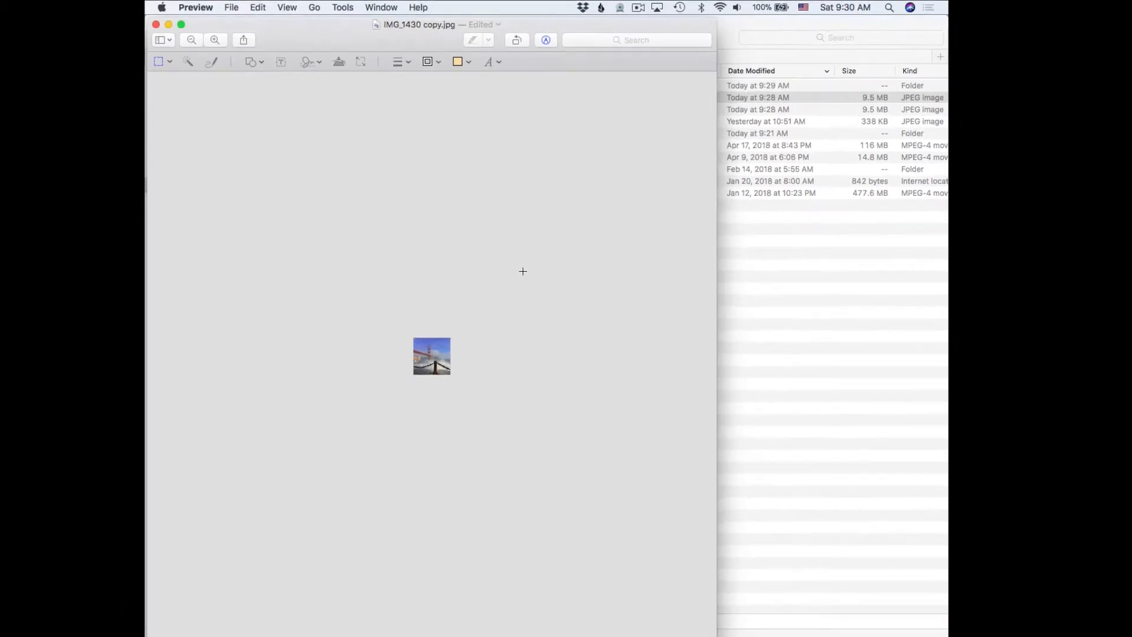
# View the resized image at Actual Size, then save it and close the window.
pyautogui.click(339, 6)
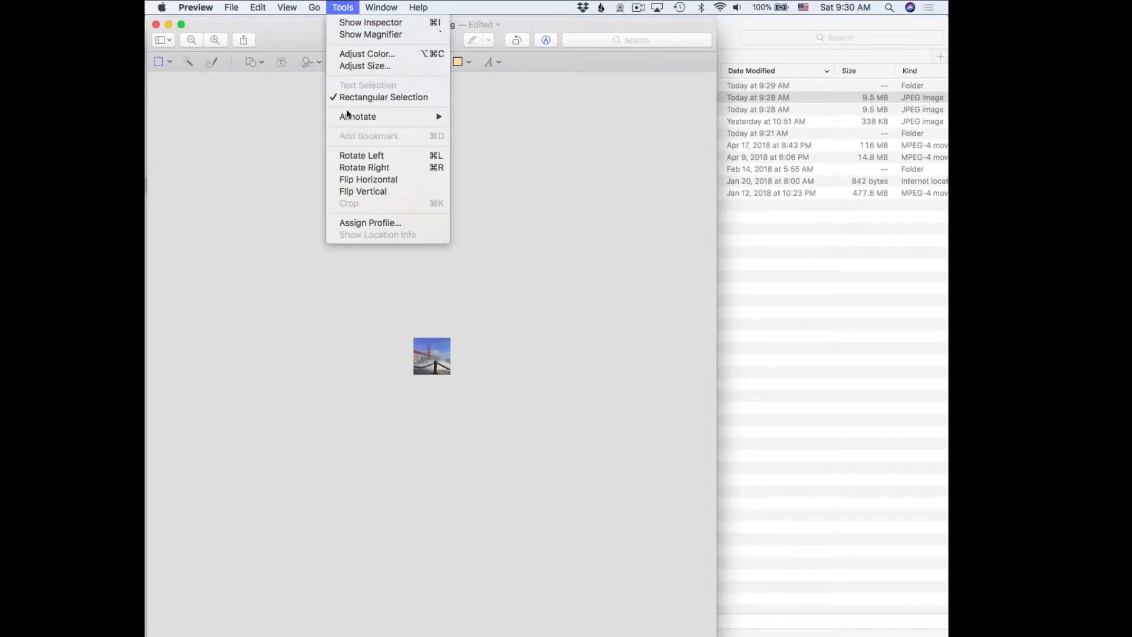
pyautogui.moveTo(290, 5)
pyautogui.click(307, 208)
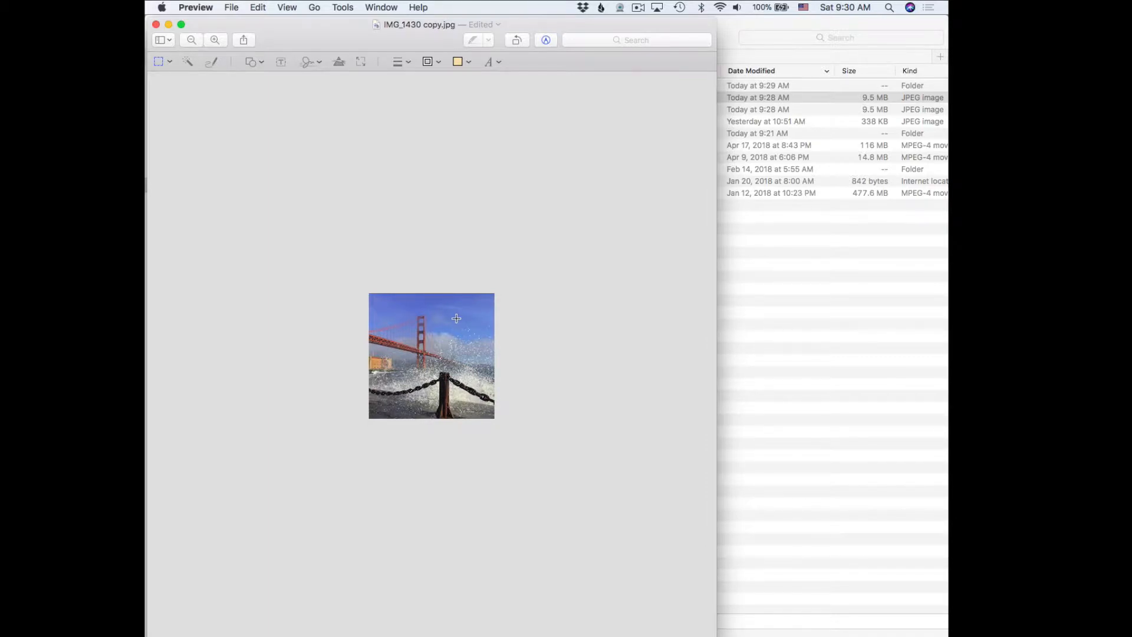
pyautogui.press('super+s')
pyautogui.press('super+w')
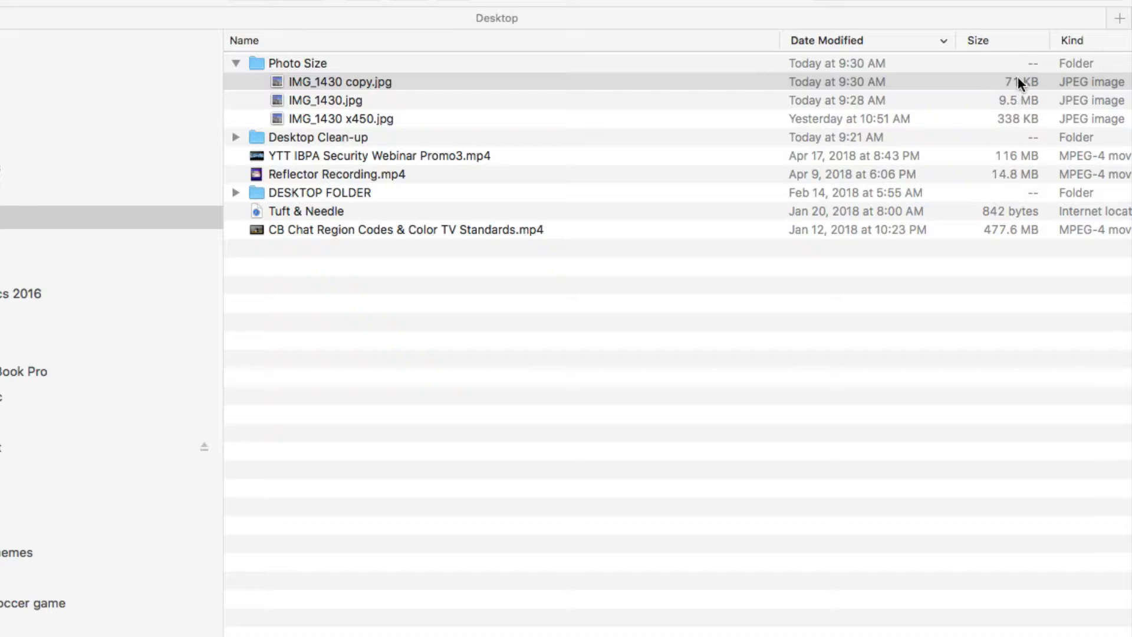
# Rename IMG_1430 copy.jpg to IMG_1430 x200.jpg.
pyautogui.click(350, 80)
pyautogui.click(350, 79)
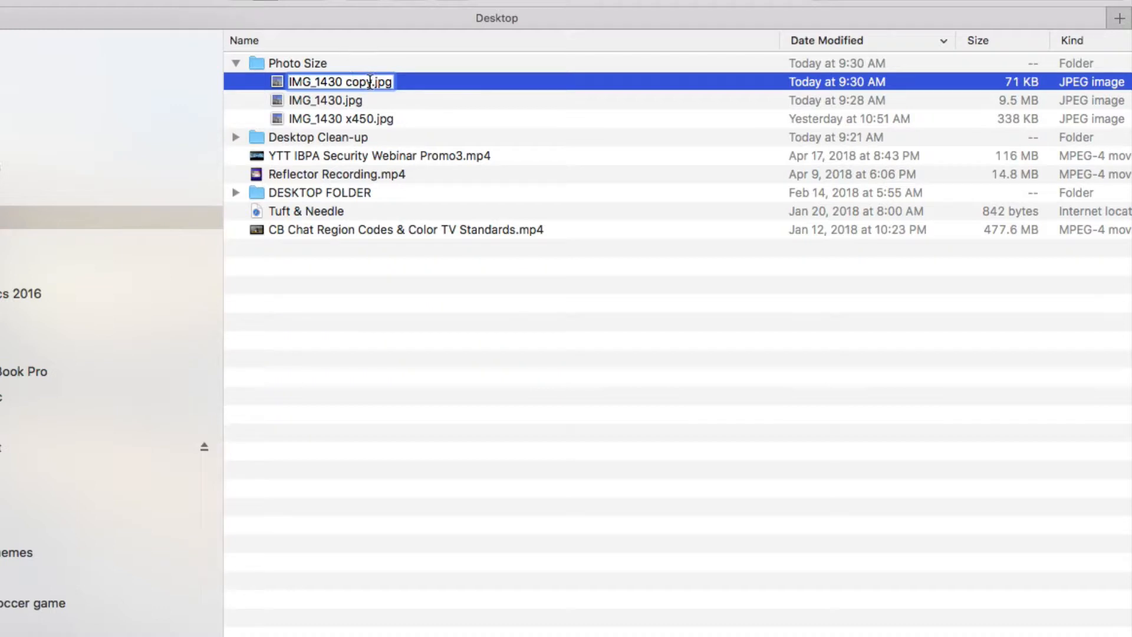
pyautogui.moveTo(370, 81); pyautogui.dragTo(342, 82)
pyautogui.write('x22')
pyautogui.press('BackSpace')
pyautogui.write('00')
pyautogui.click(441, 133)
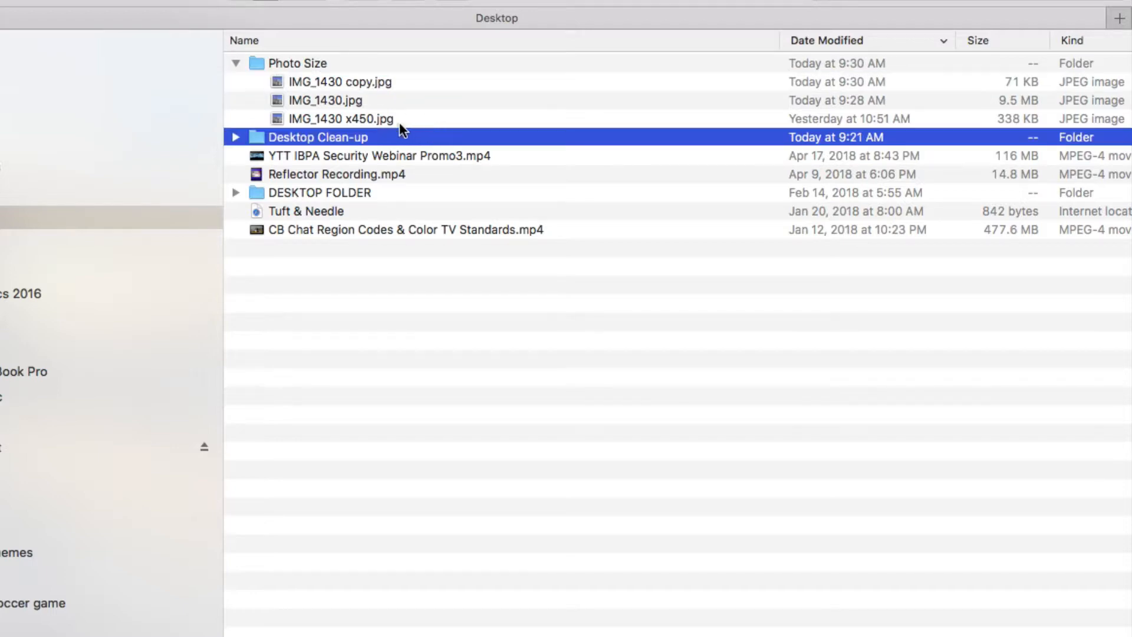
# Open IMG_1430 x200.jpg and IMG_1430.jpg in Preview, arranged side by side.
pyautogui.click(367, 81)
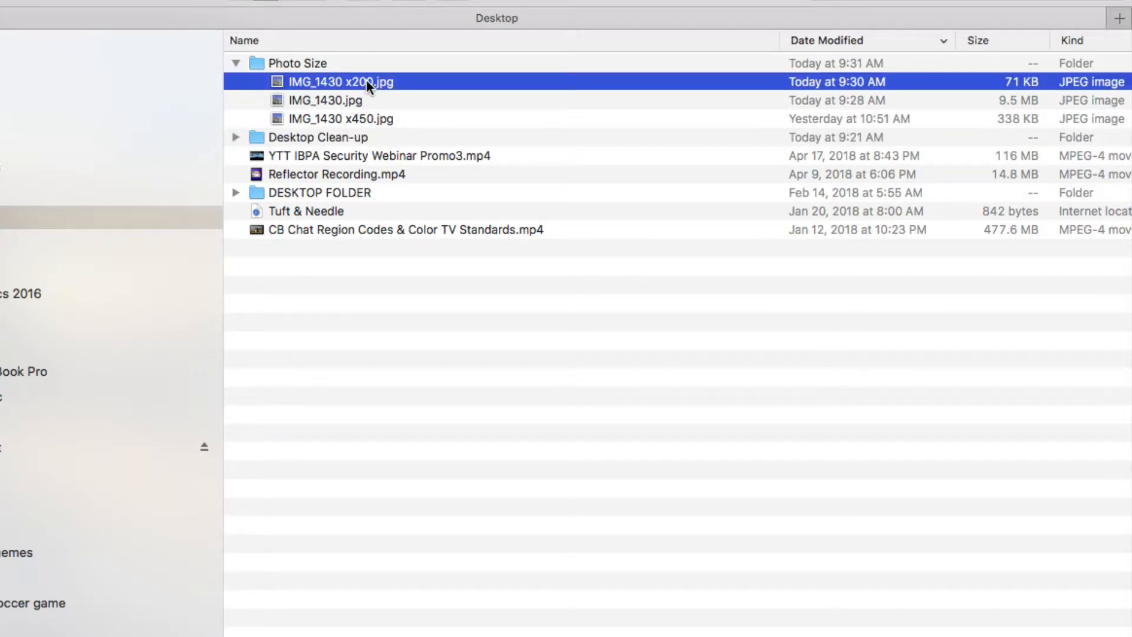
pyautogui.doubleClick(366, 82)
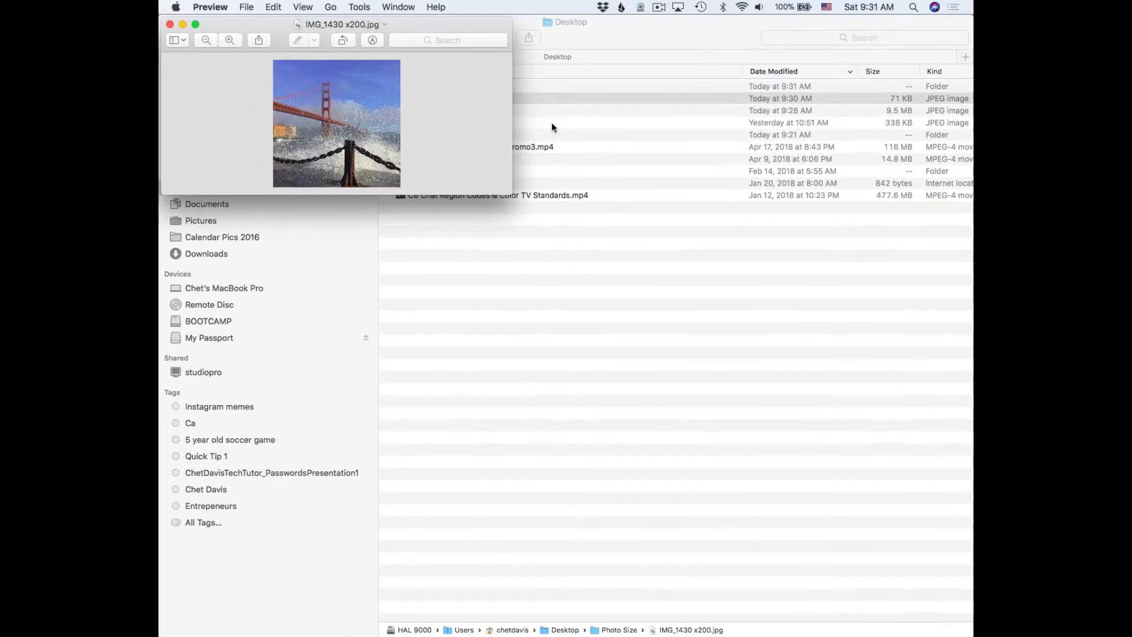
pyautogui.press('super+q')
pyautogui.doubleClick(463, 112)
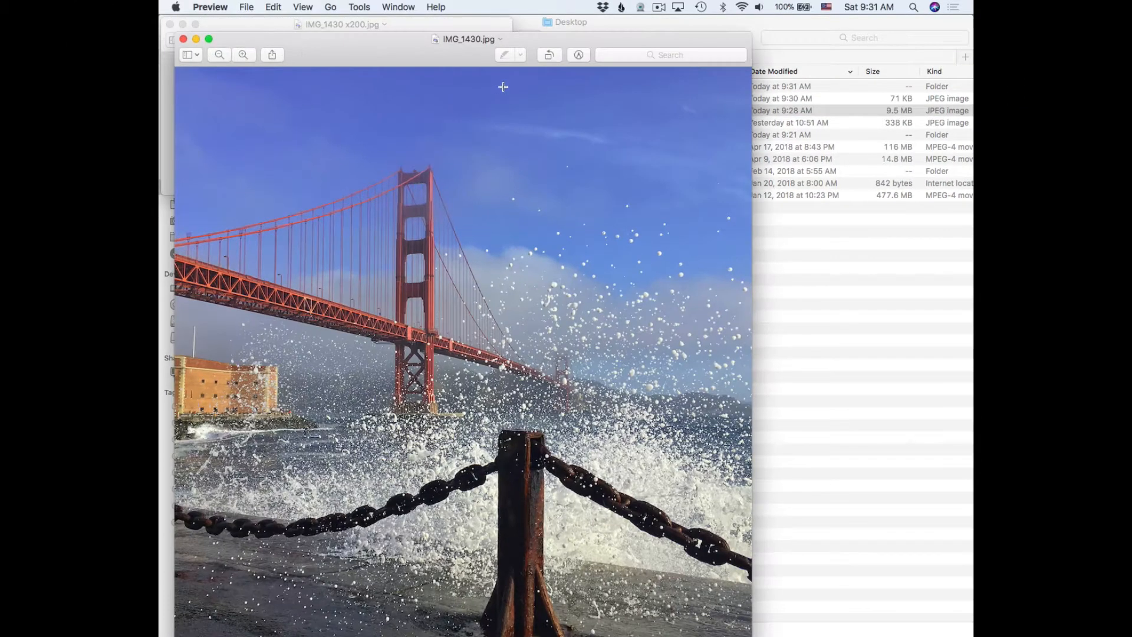
pyautogui.moveTo(425, 56); pyautogui.dragTo(650, 39)
pyautogui.moveTo(275, 29); pyautogui.dragTo(222, 23)
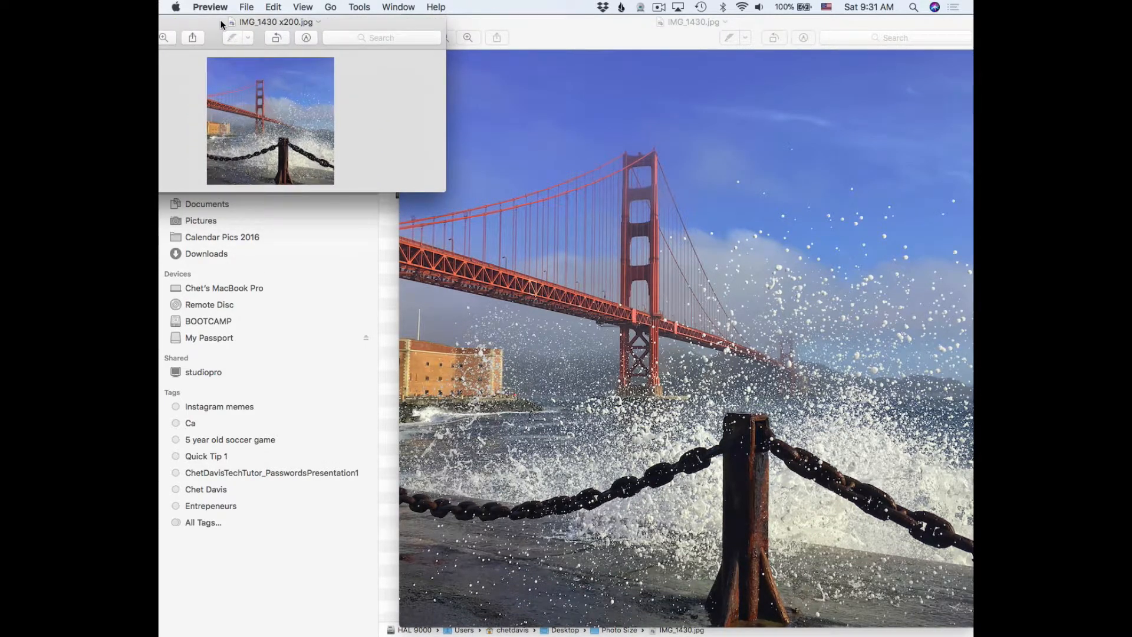